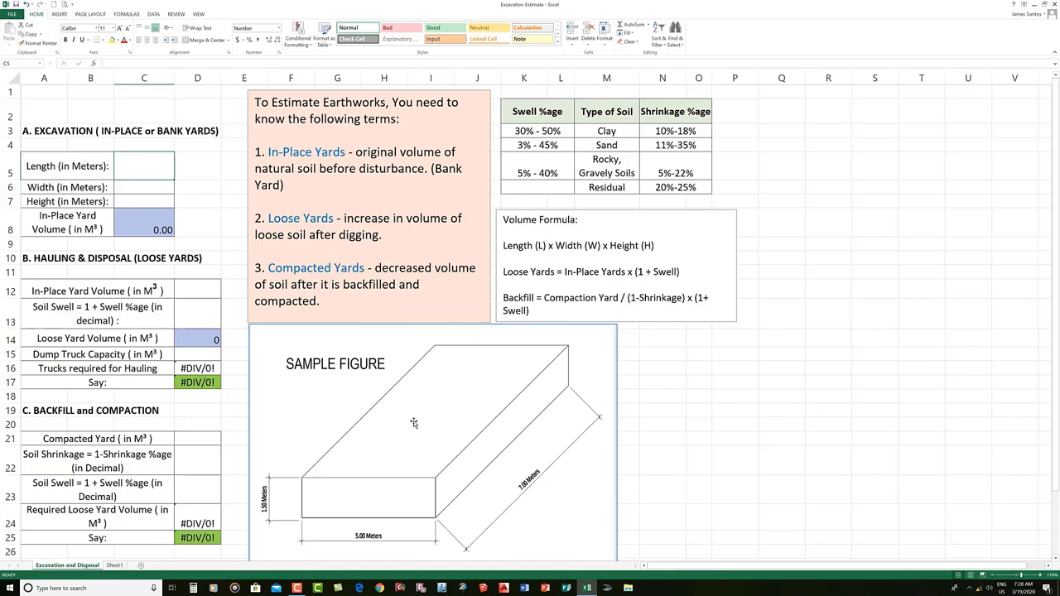
Step: Enter the sample figure's dimensions in the excavation section: length 7, width 5 and height 1.5 meters
scroll(397, 406, "down", 2)
scroll(414, 423, "up", 2)
left_click_drag(502, 246, 657, 246)
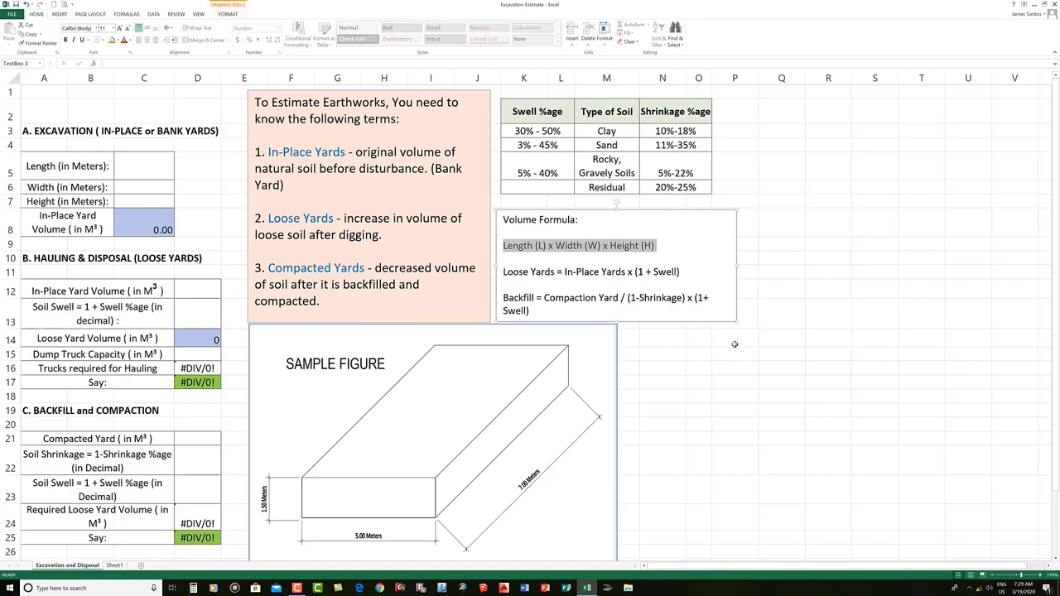
left_click(697, 418)
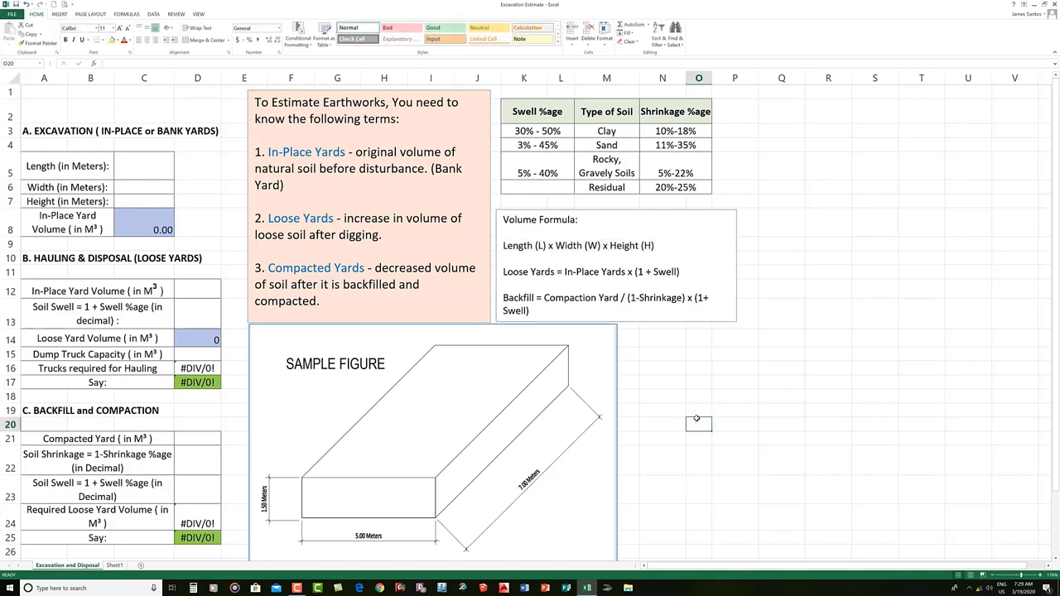
left_click(158, 170)
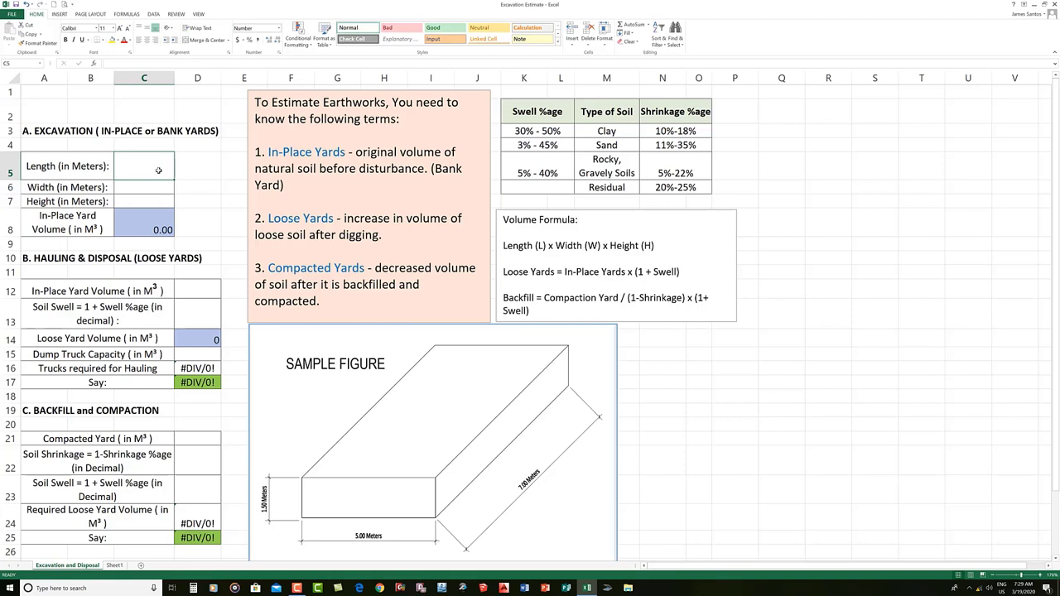
type("7")
key("Return")
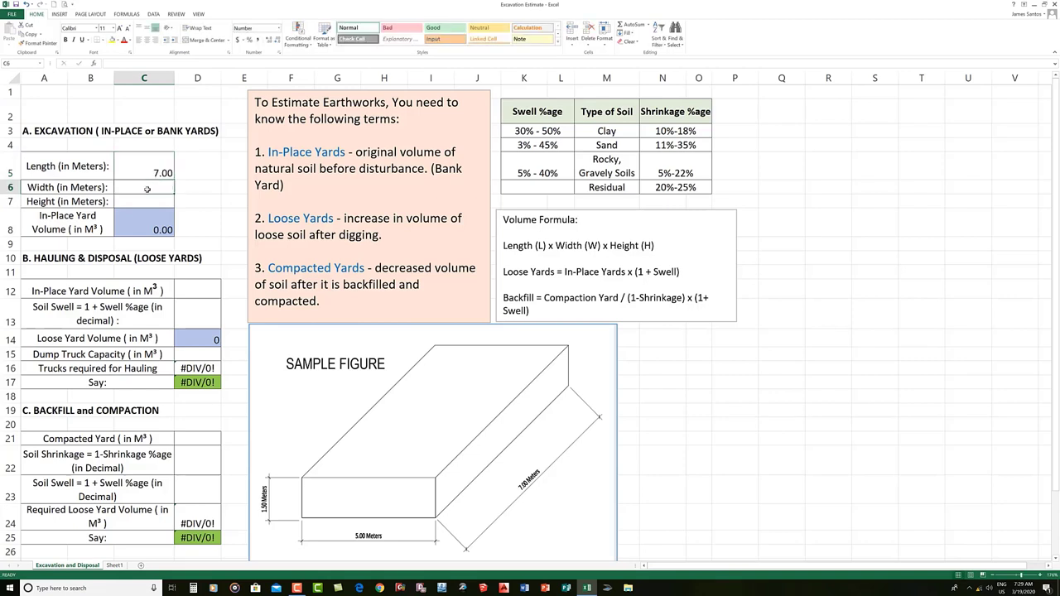
type("5")
key("Return")
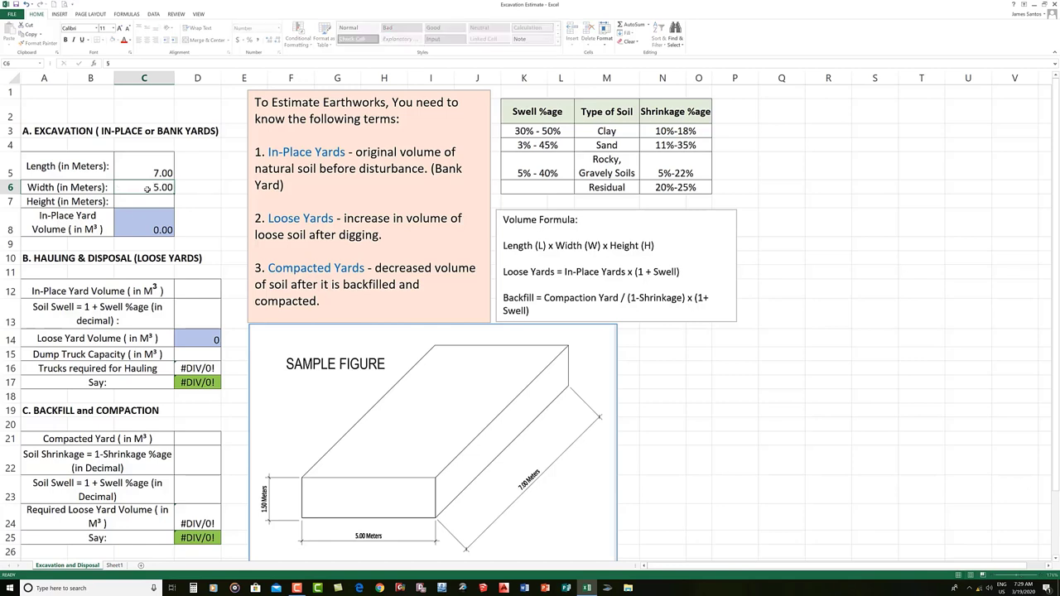
type("1.5")
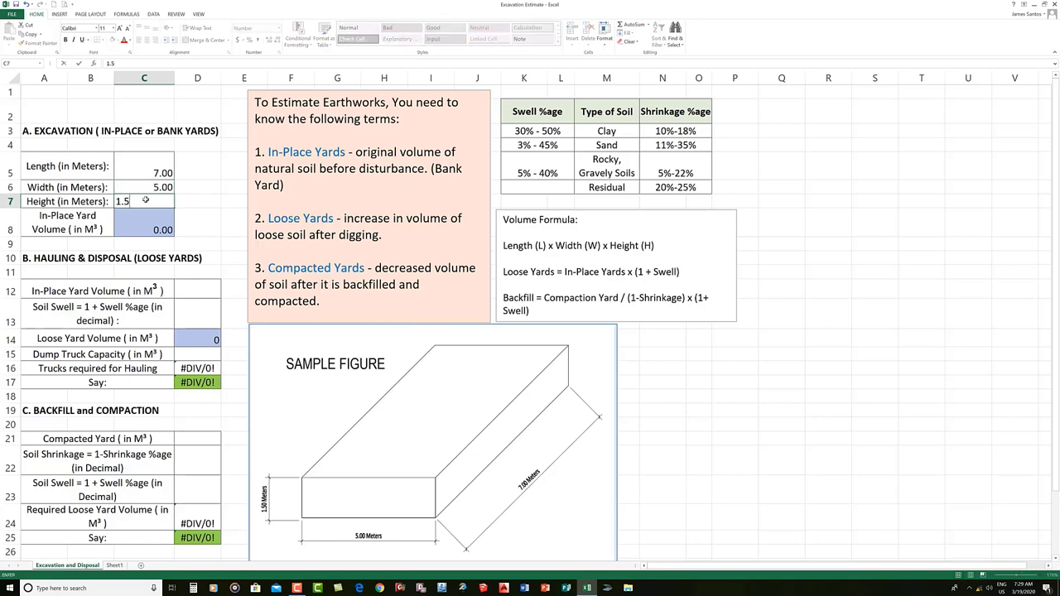
key("Return")
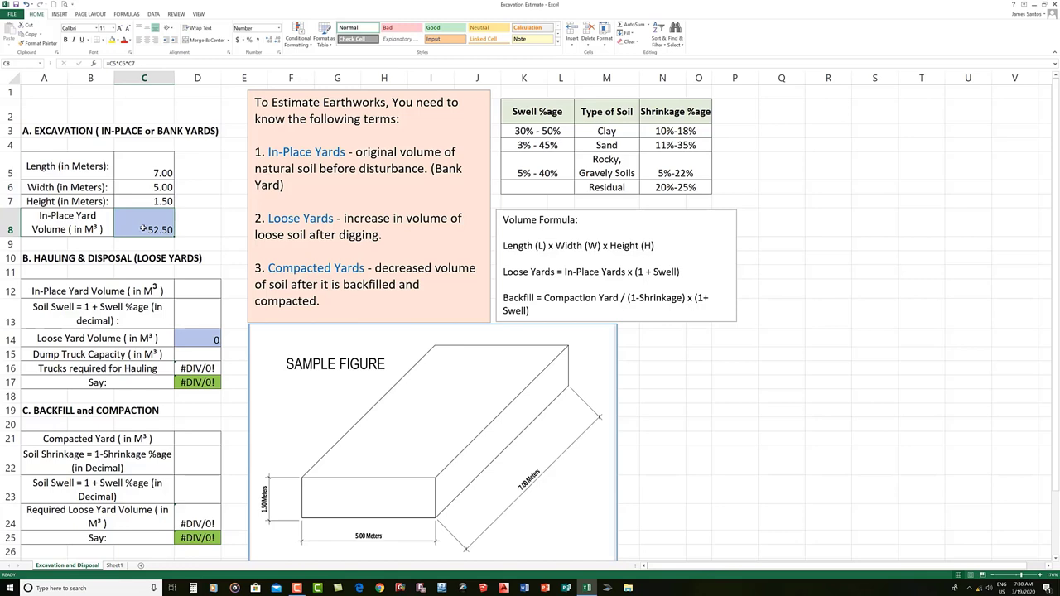
Step: Examine the Loose Yards formula and the soil table's headings, including the swell percentage range for clay
scroll(180, 245, "down", 1)
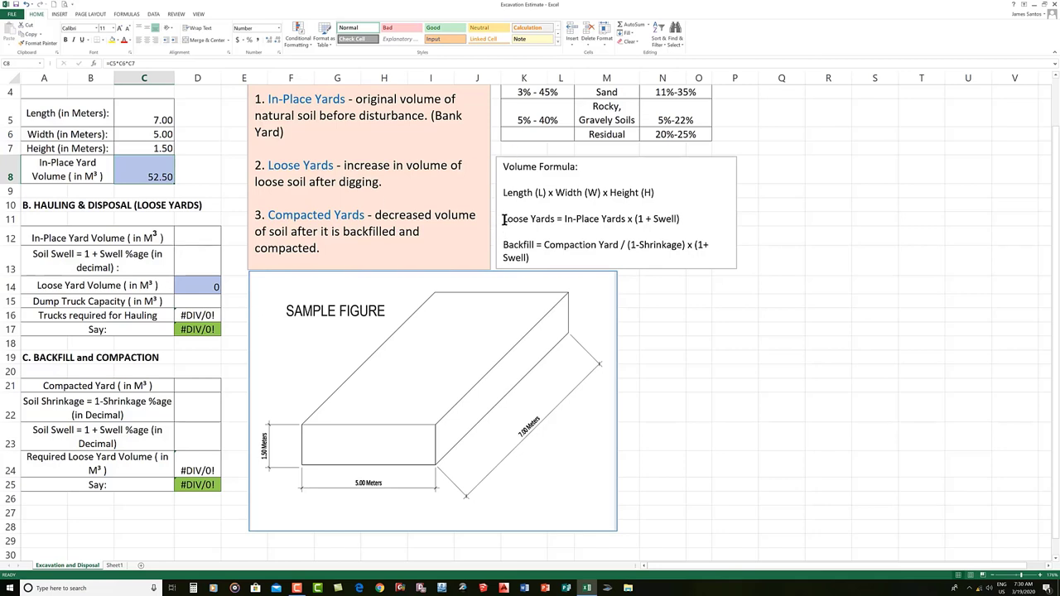
left_click_drag(501, 218, 682, 221)
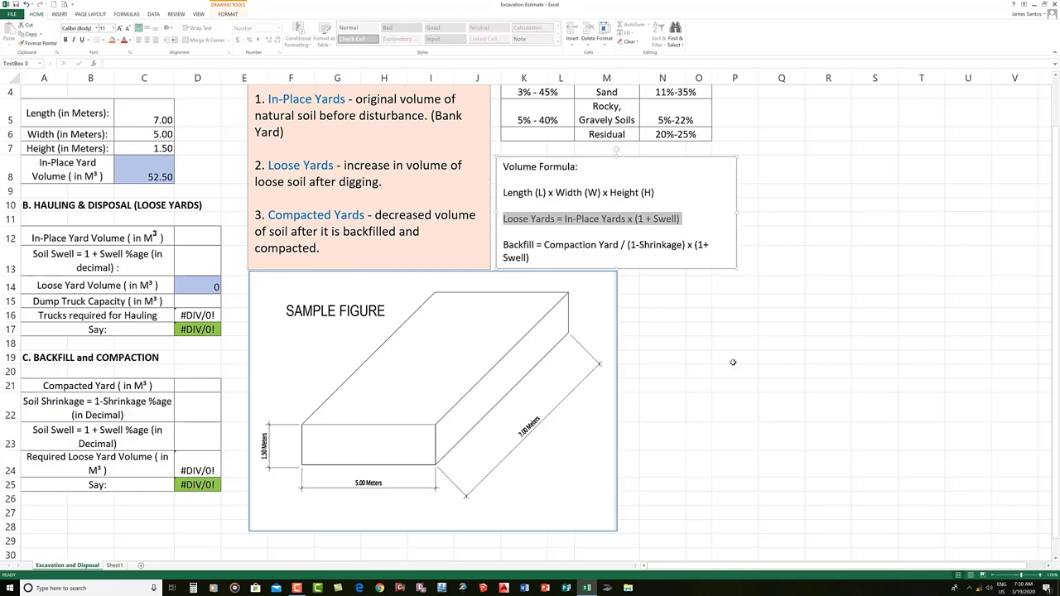
scroll(733, 362, "up", 1)
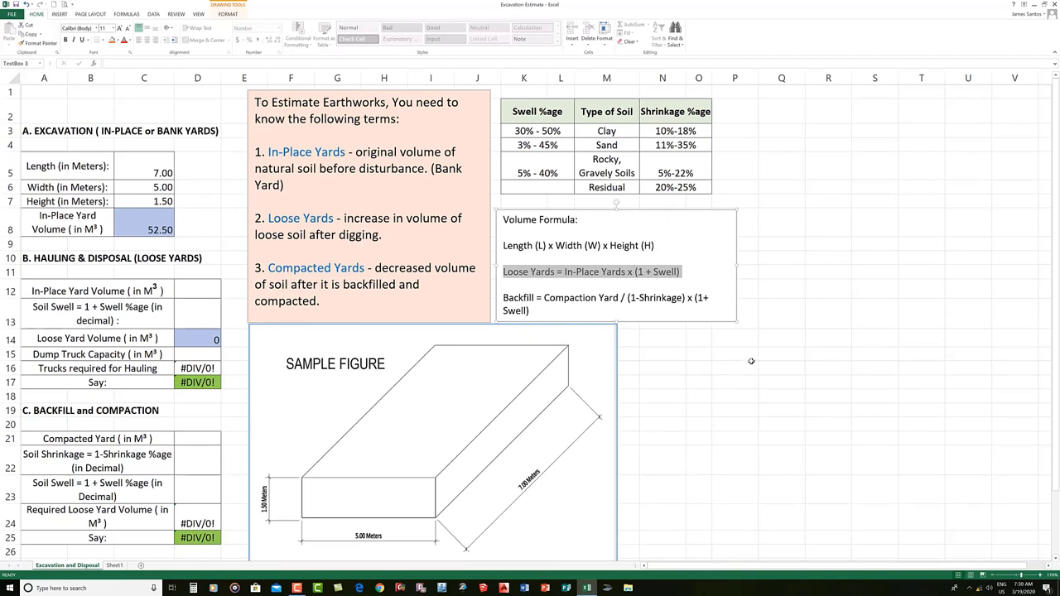
left_click(706, 365)
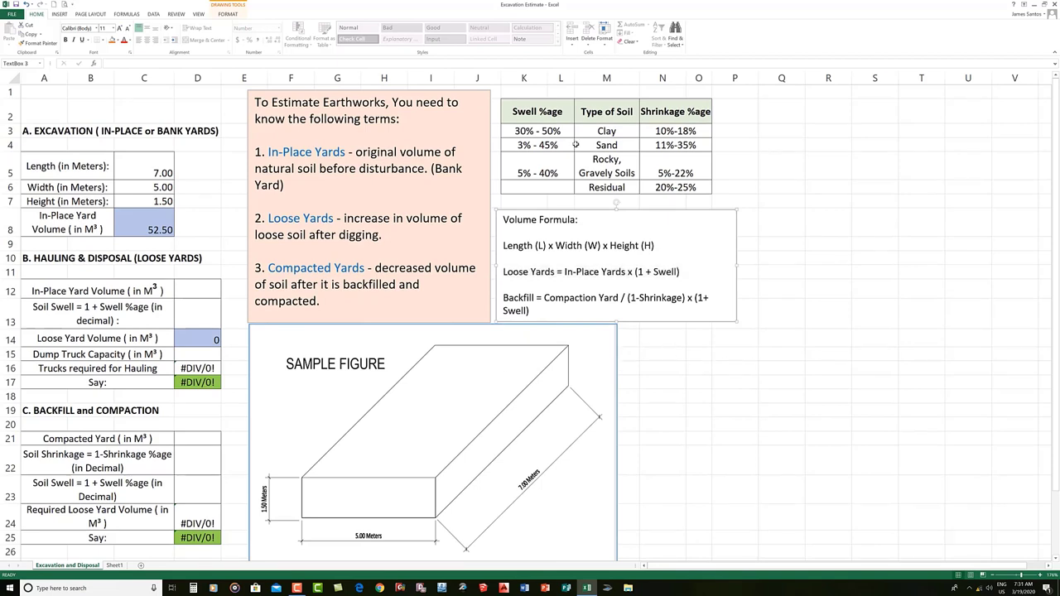
left_click(543, 114)
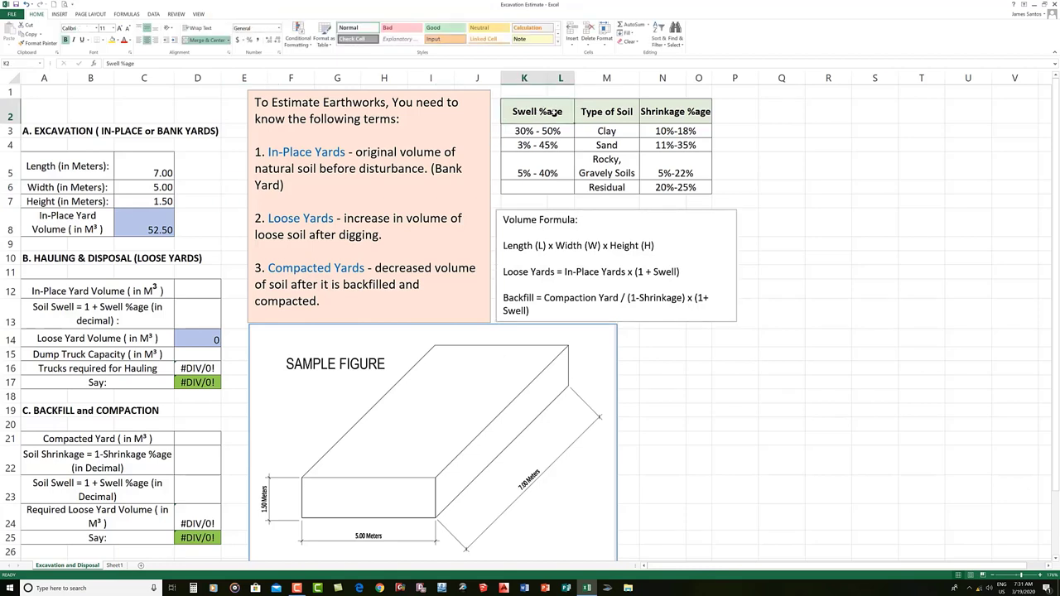
left_click(593, 111)
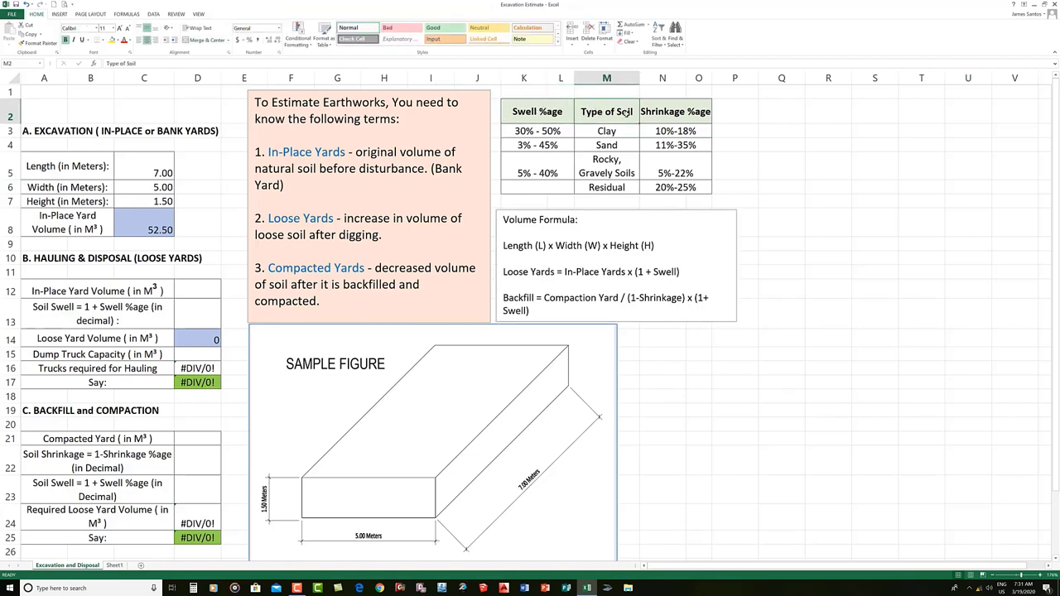
left_click(678, 117)
left_click(620, 130)
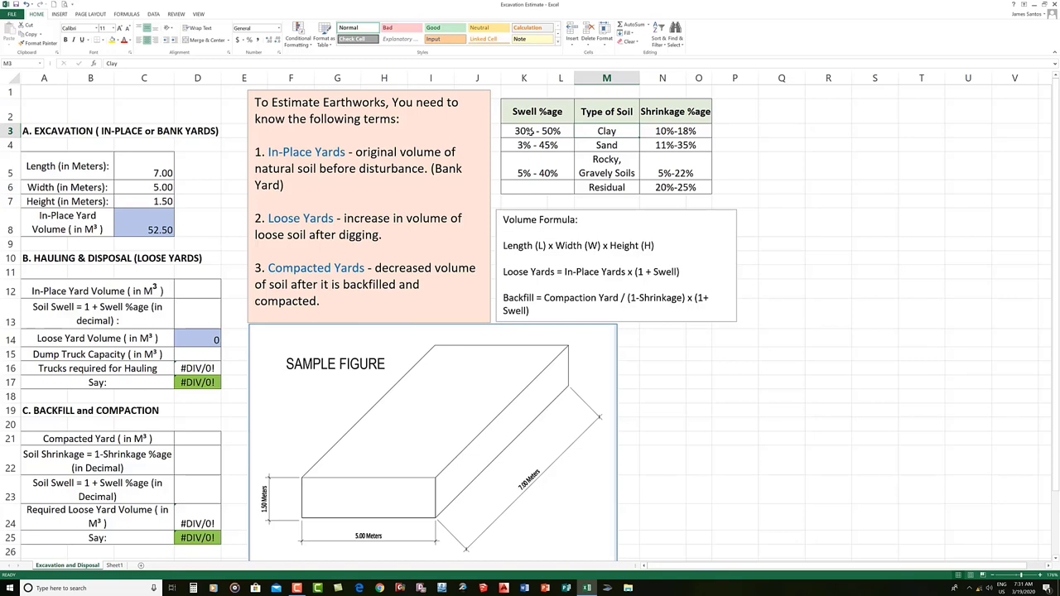
left_click(529, 131)
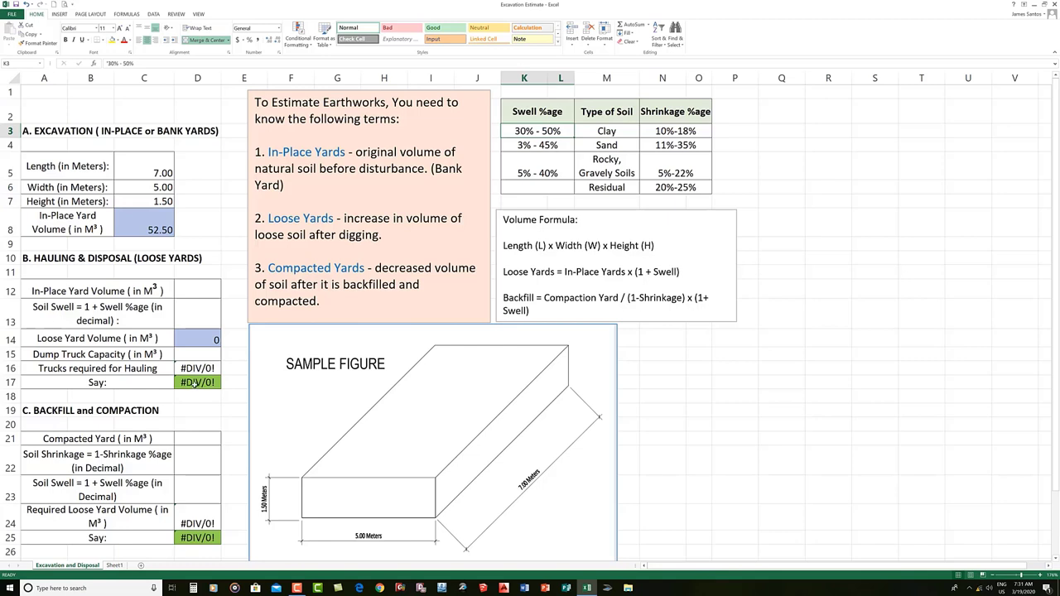
Step: In the hauling and disposal section, enter a soil swell factor of 1.3 and an in-place yard volume of 52.50 m³
left_click(206, 313)
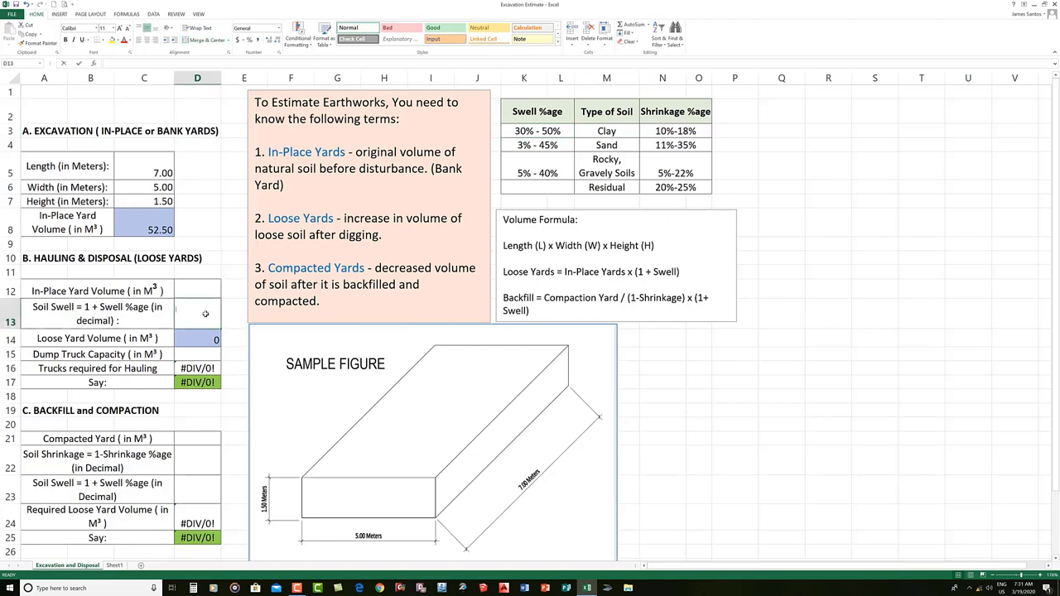
type("1.3")
key("Return")
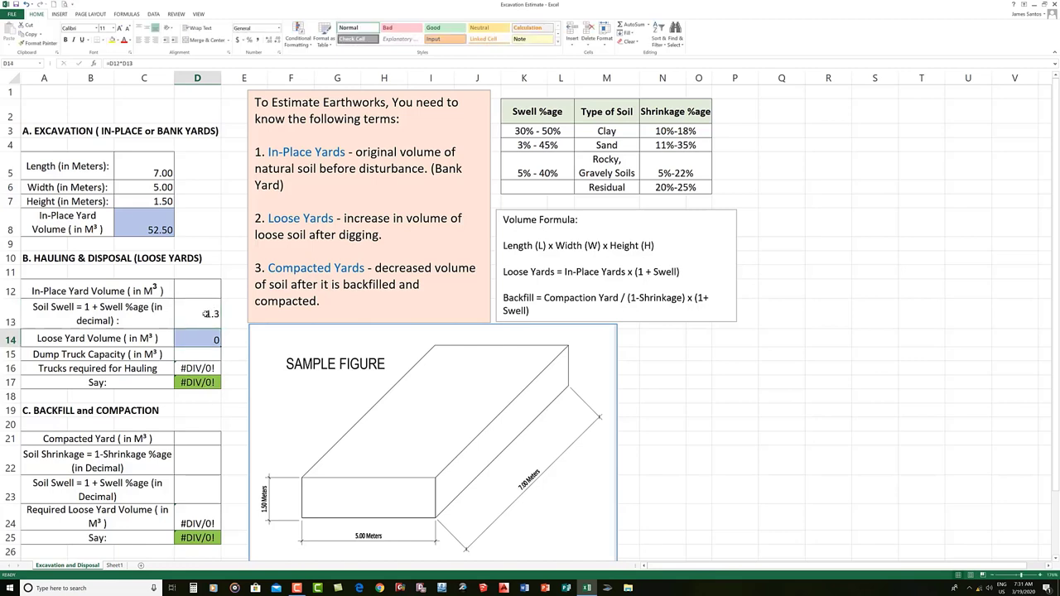
left_click(78, 297)
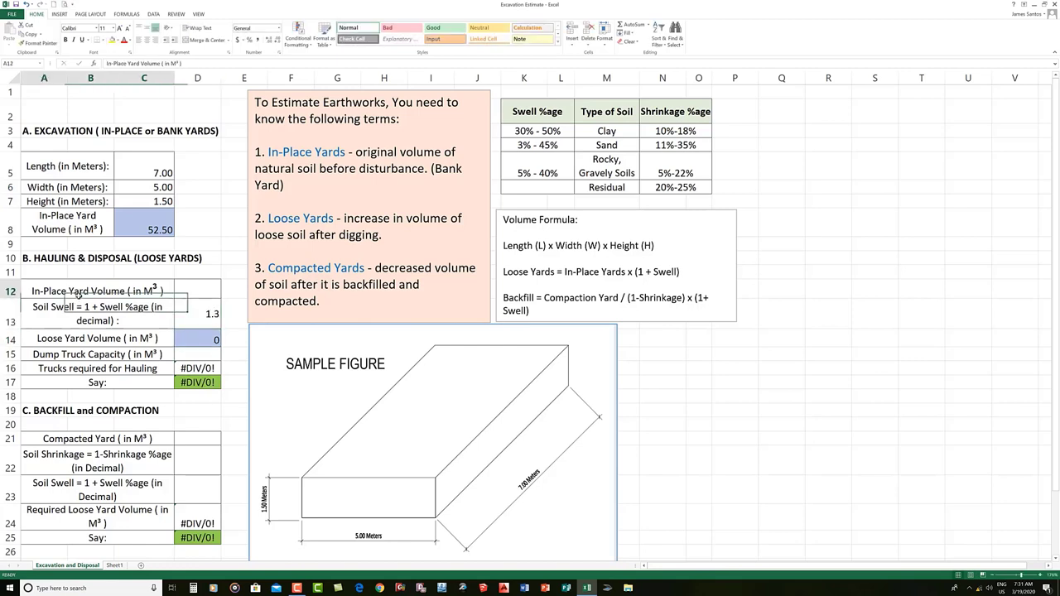
left_click(145, 224)
left_click(197, 291)
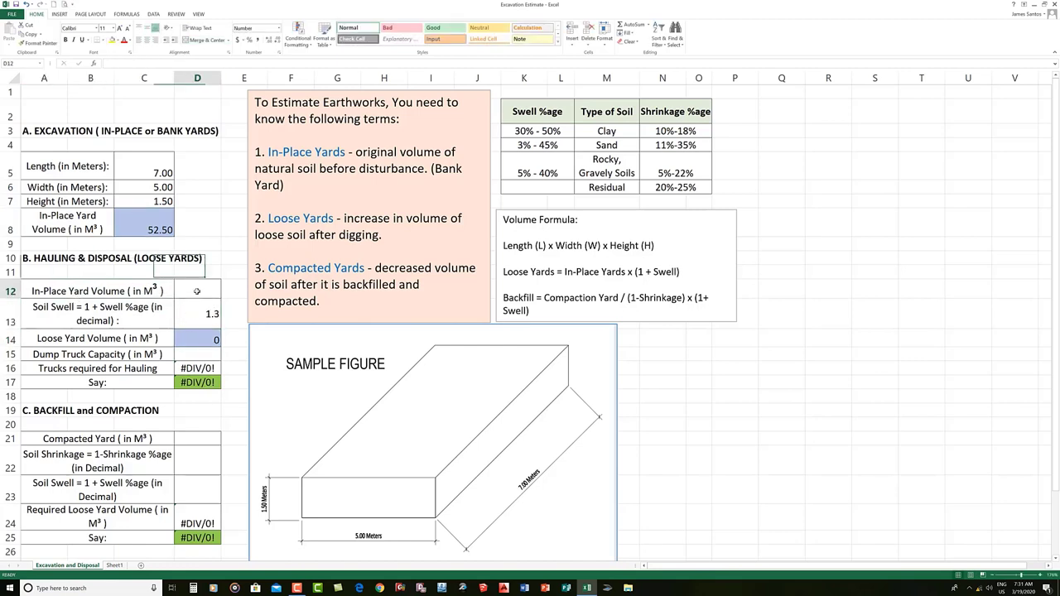
type("52.50")
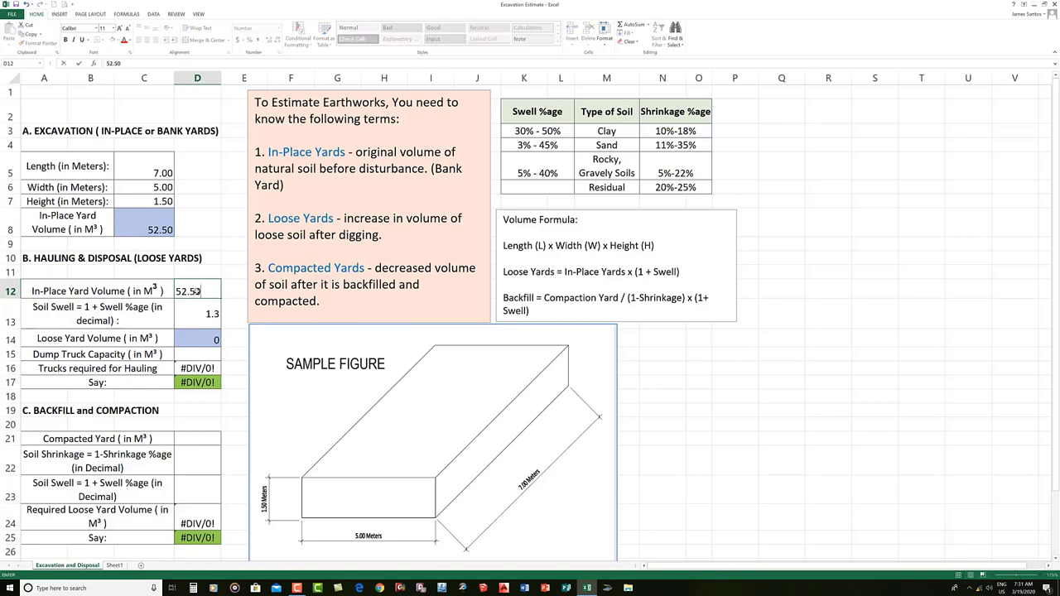
key("Return")
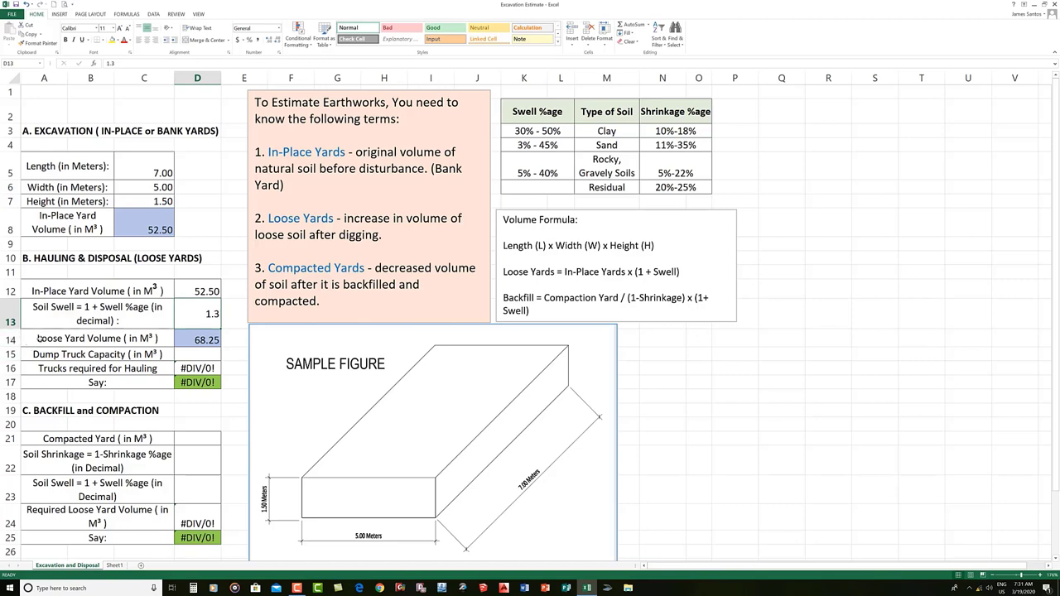
Step: Set the dump truck capacity to 10 m³ in the hauling and disposal section
left_click(200, 340)
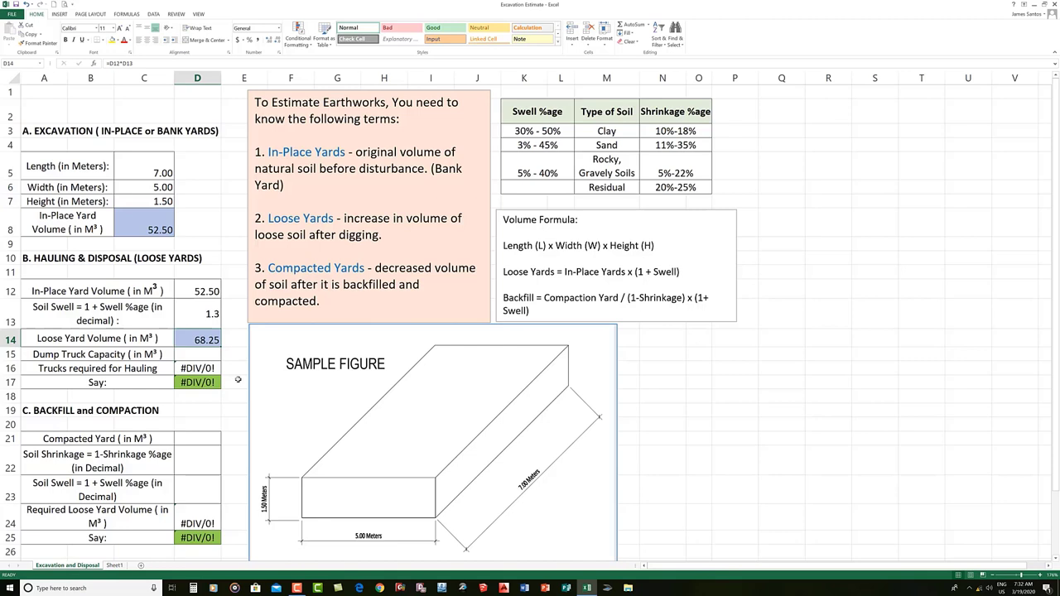
left_click(189, 357)
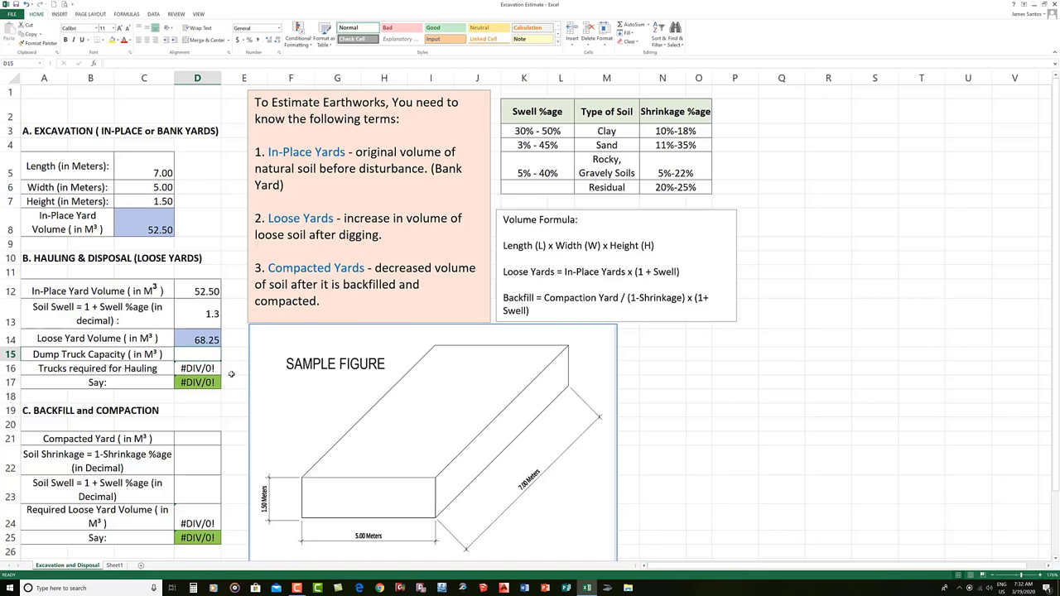
type("10")
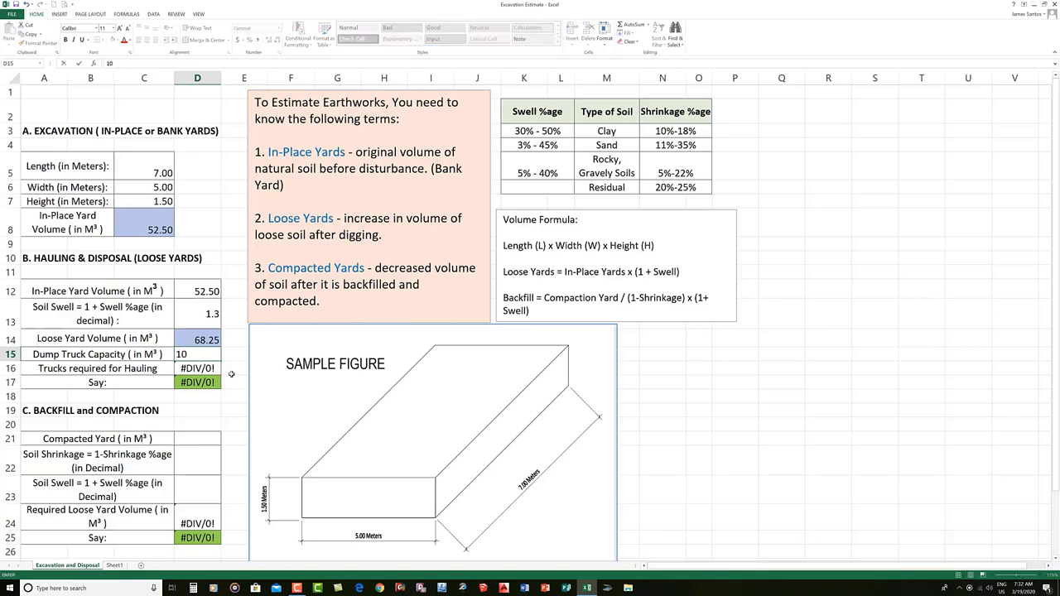
key("Return")
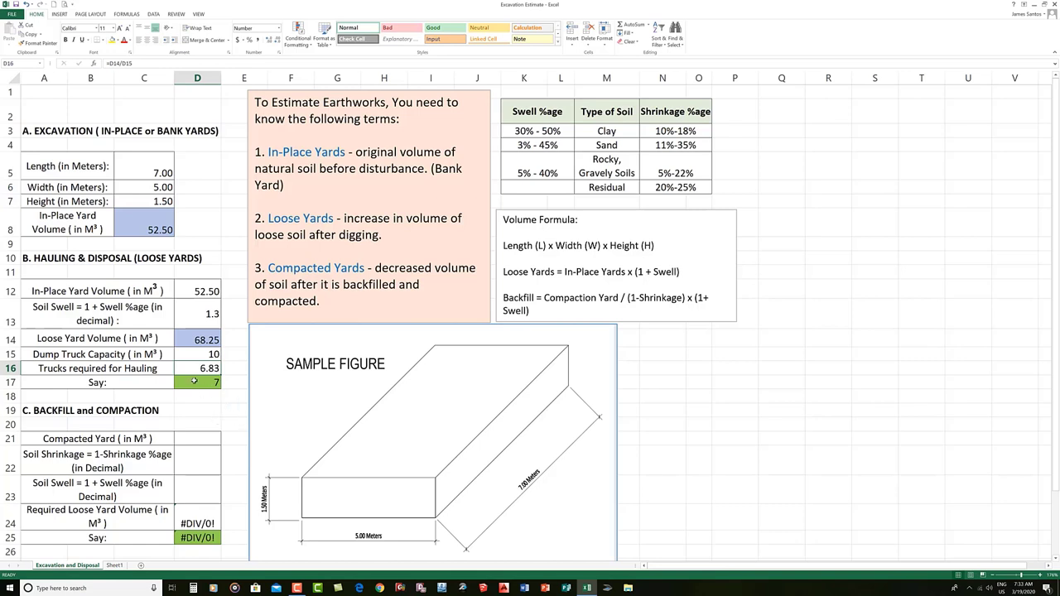
key("Down")
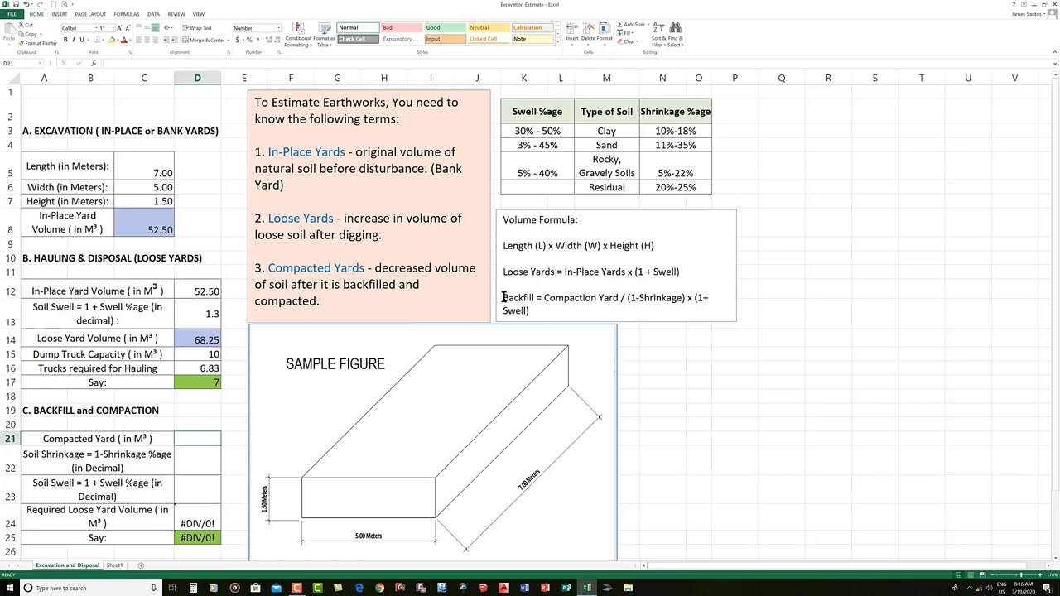
Step: Review the Backfill formula and clay's shrinkage range, and enter 52.5 m³ as the compacted yard volume in the backfill section
left_click_drag(506, 299, 712, 311)
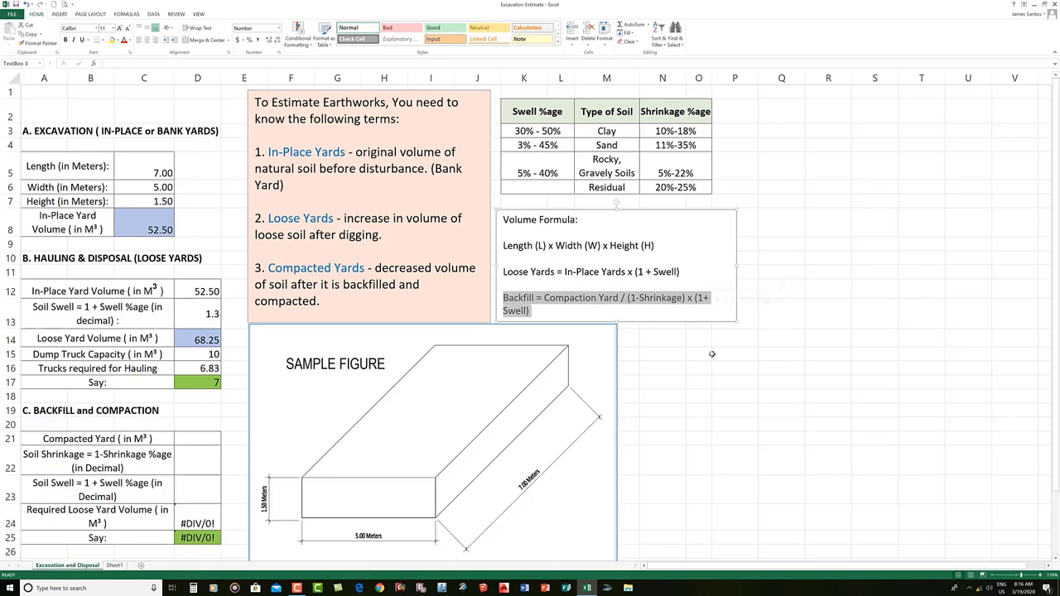
left_click(689, 387)
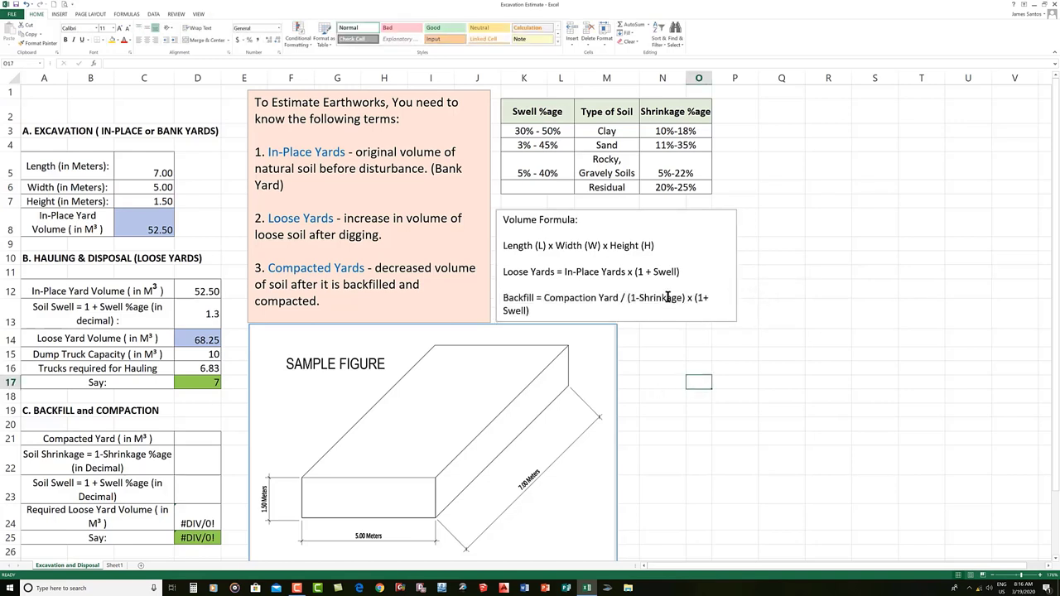
left_click(671, 133)
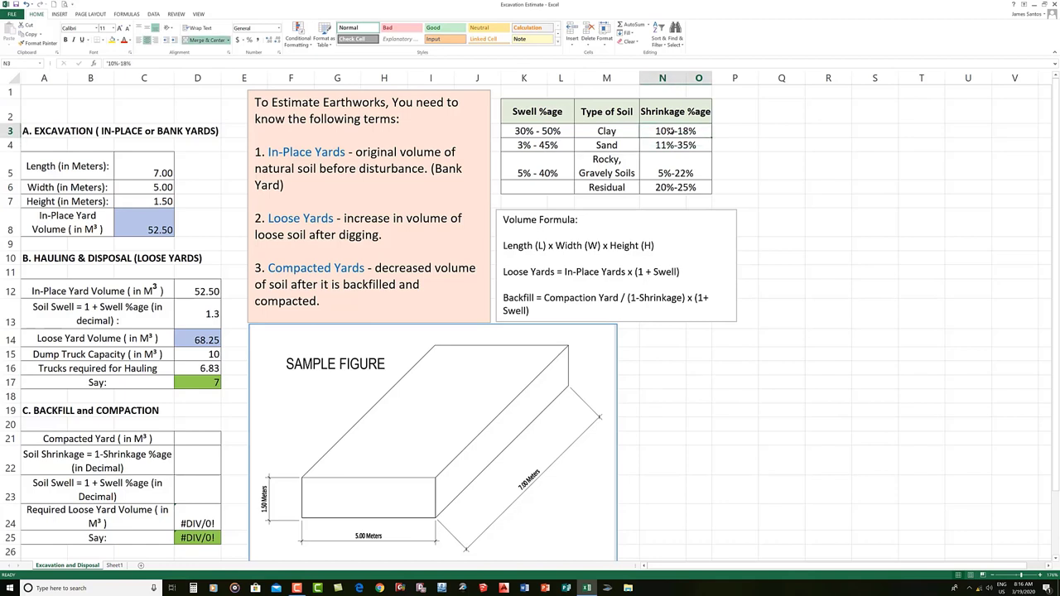
left_click(621, 131)
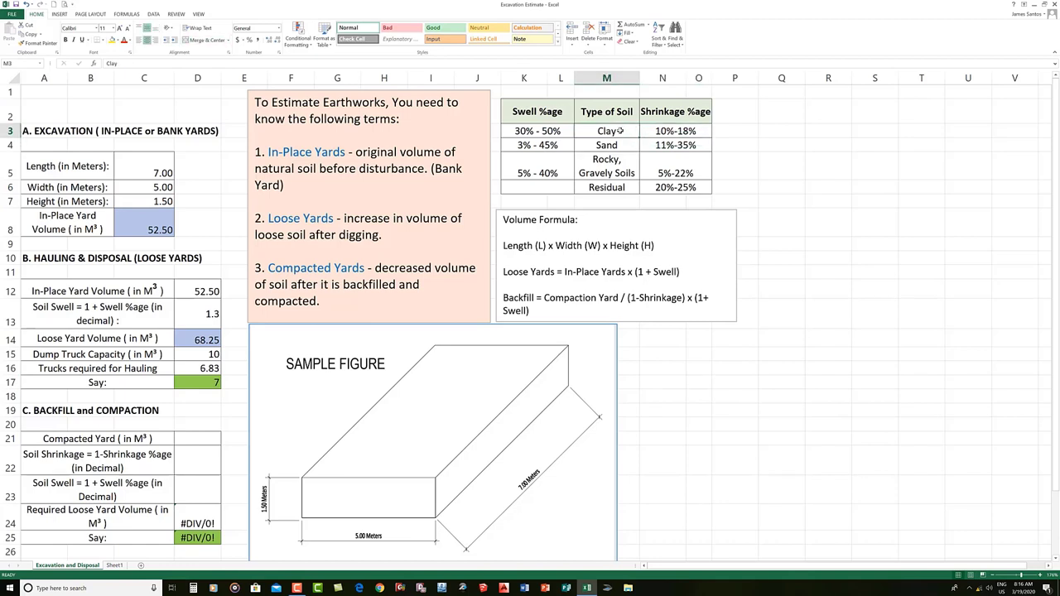
left_click(658, 133)
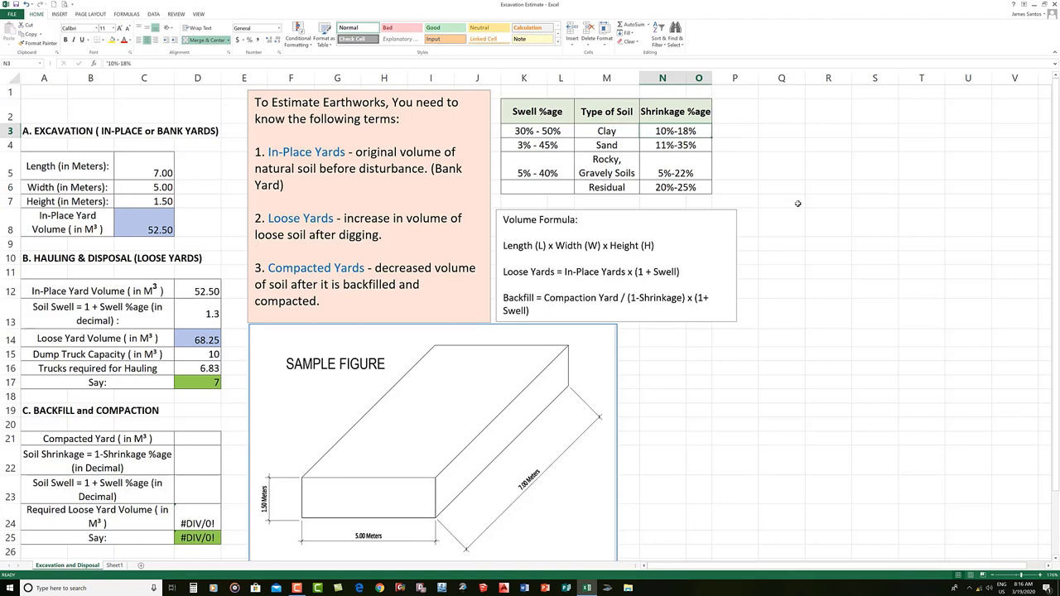
left_click(663, 395)
left_click(200, 442)
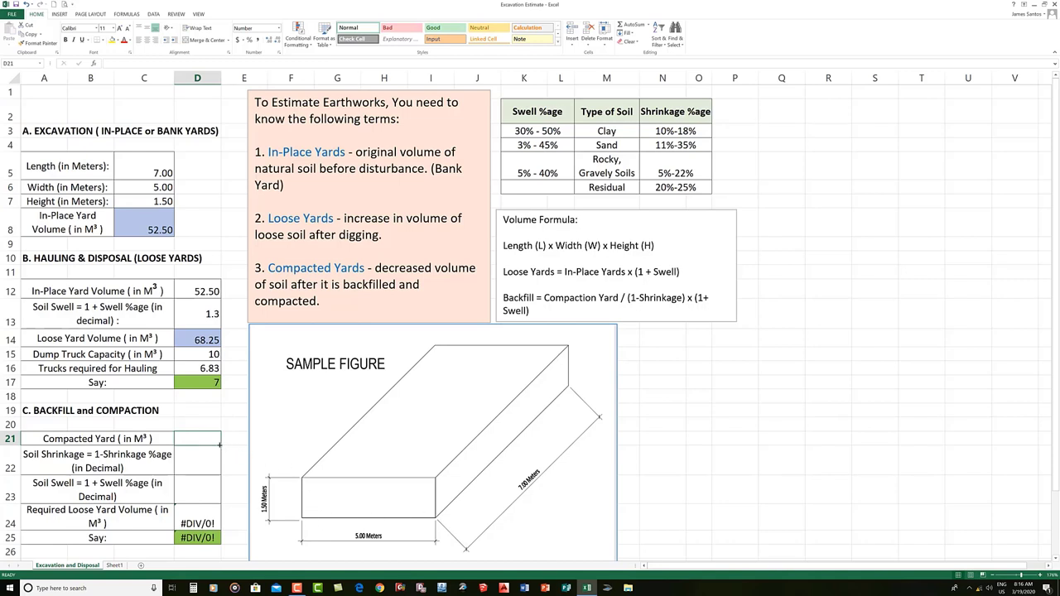
type("52.5")
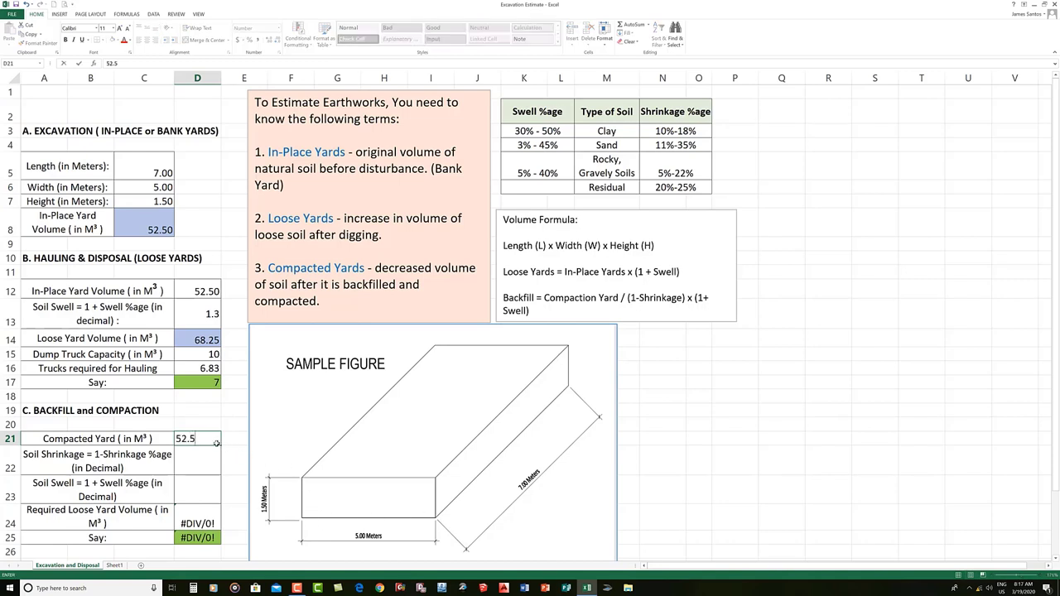
Step: In the backfill section, enter the soil shrinkage factor as =1-0.15 and the soil swell factor as =1+0.3
left_click(204, 459)
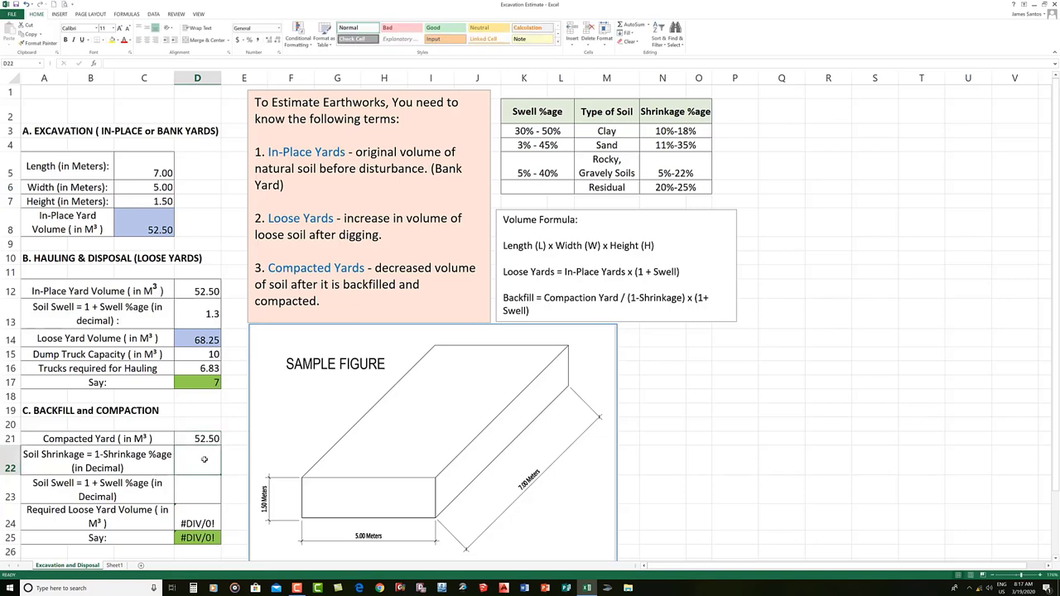
type("=")
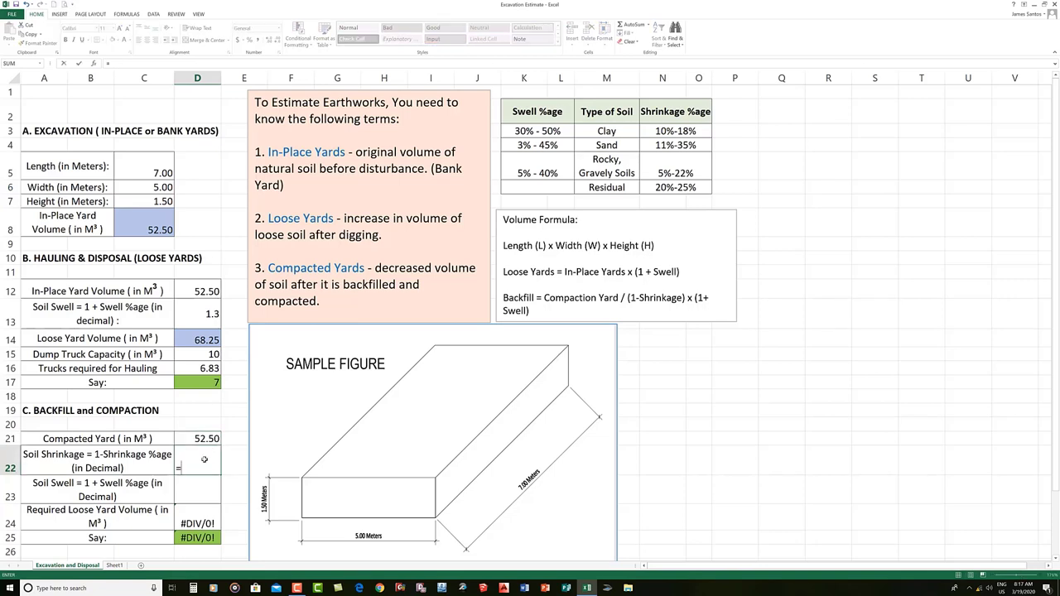
type("1-0.15")
key("Return")
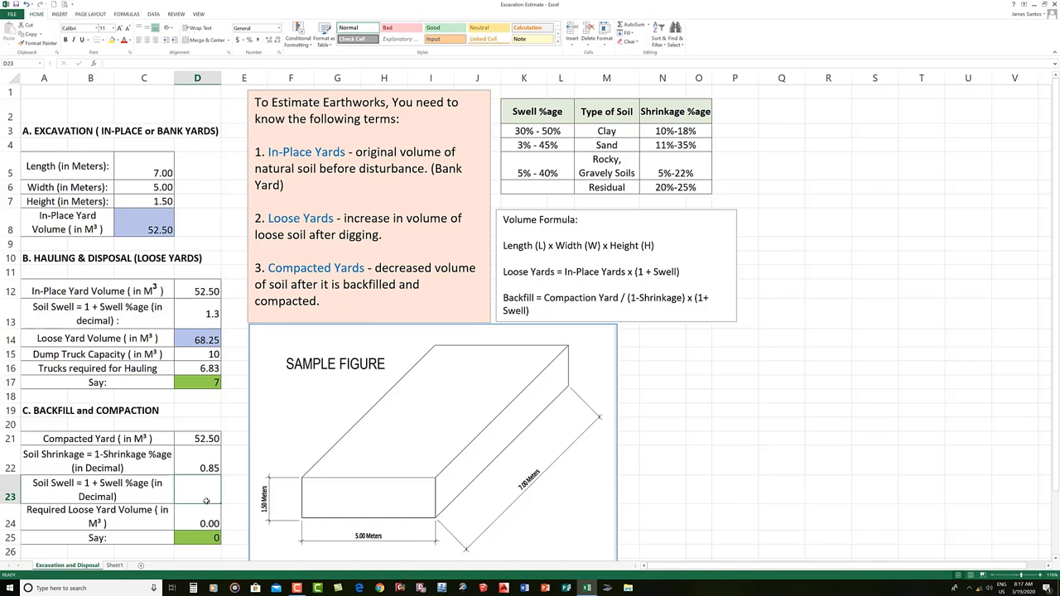
type("=")
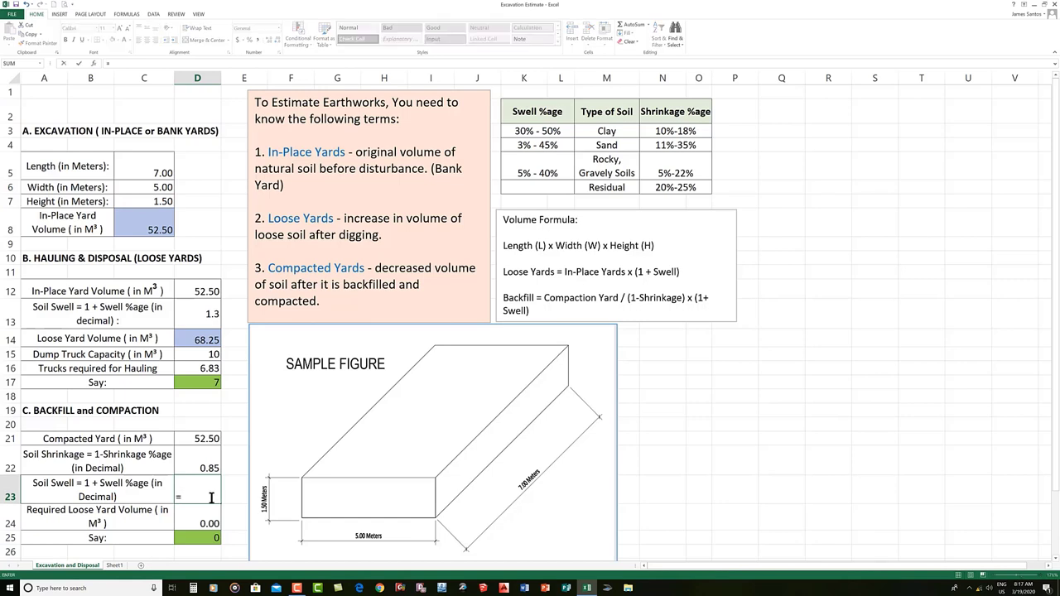
type("1+0.3")
key("Return")
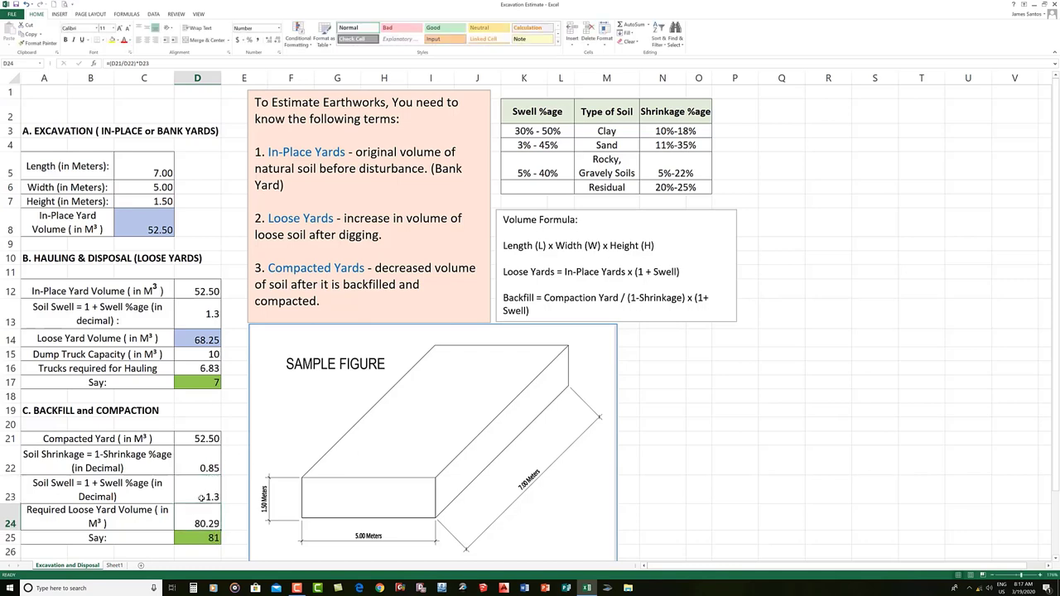
Step: Review the backfill section's compacted yard, shrinkage and swell inputs, the required loose yard volume formula and its rounded value
left_click(211, 486)
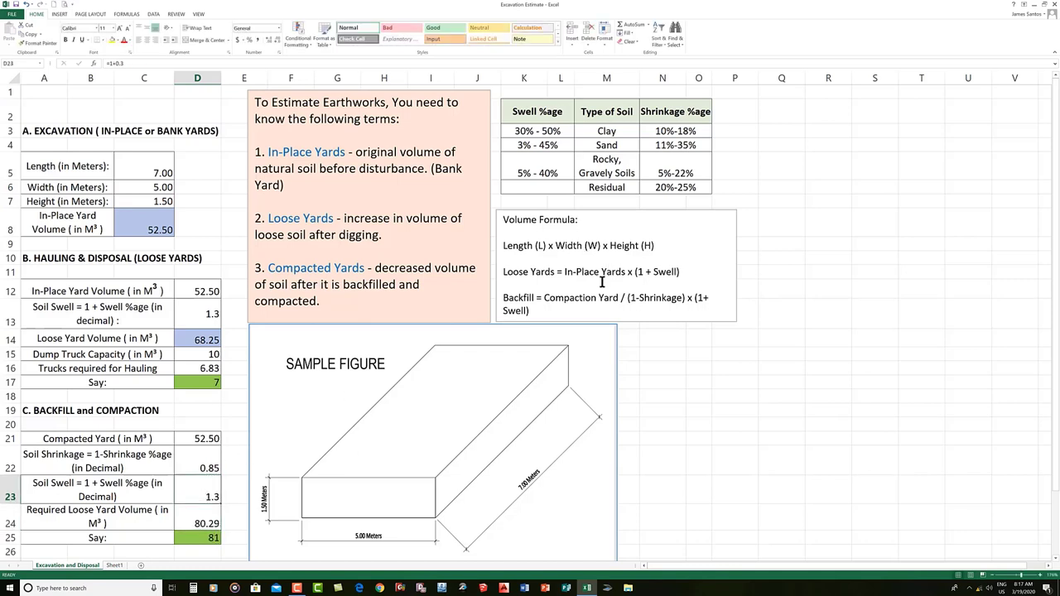
left_click(212, 438)
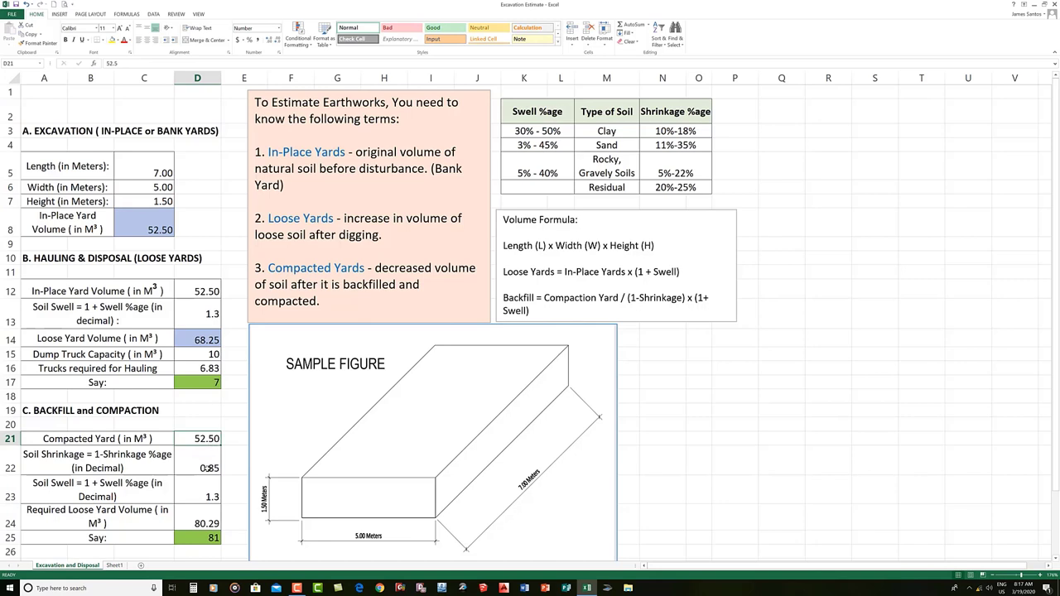
left_click(205, 469)
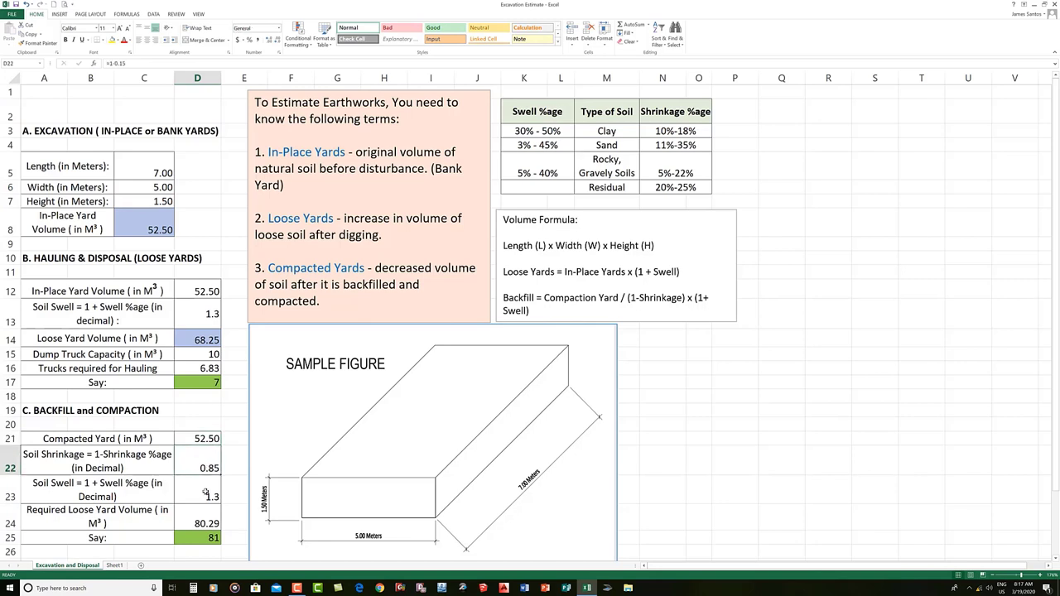
left_click(205, 492)
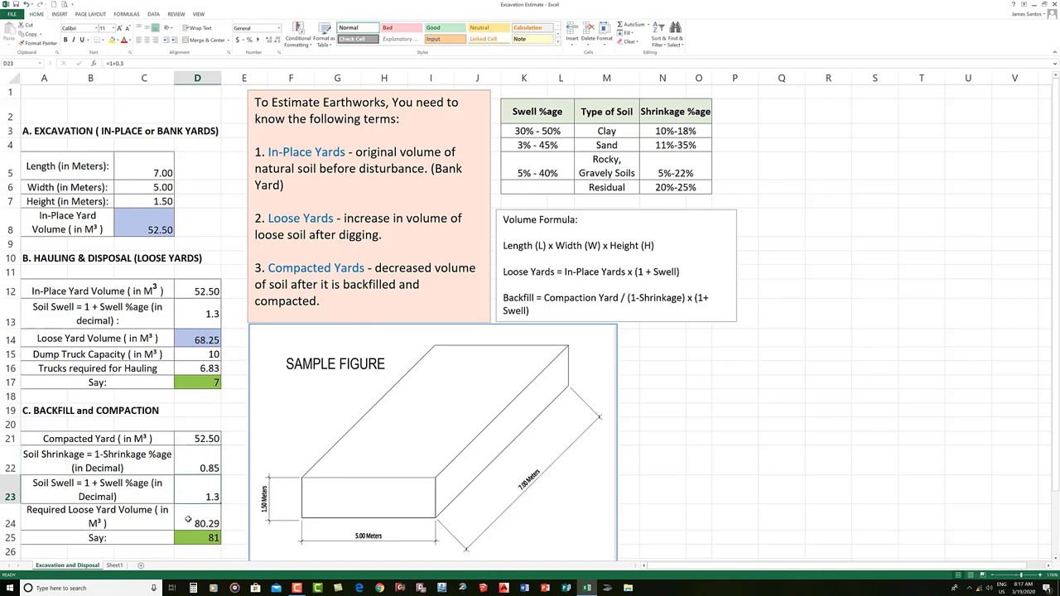
left_click(187, 519)
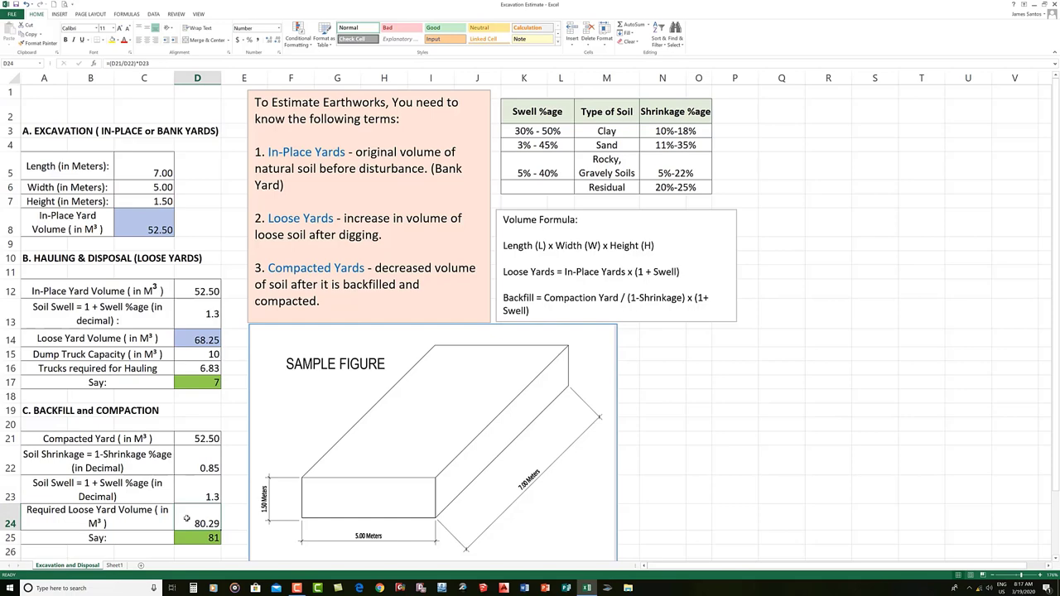
scroll(186, 519, "down", 2)
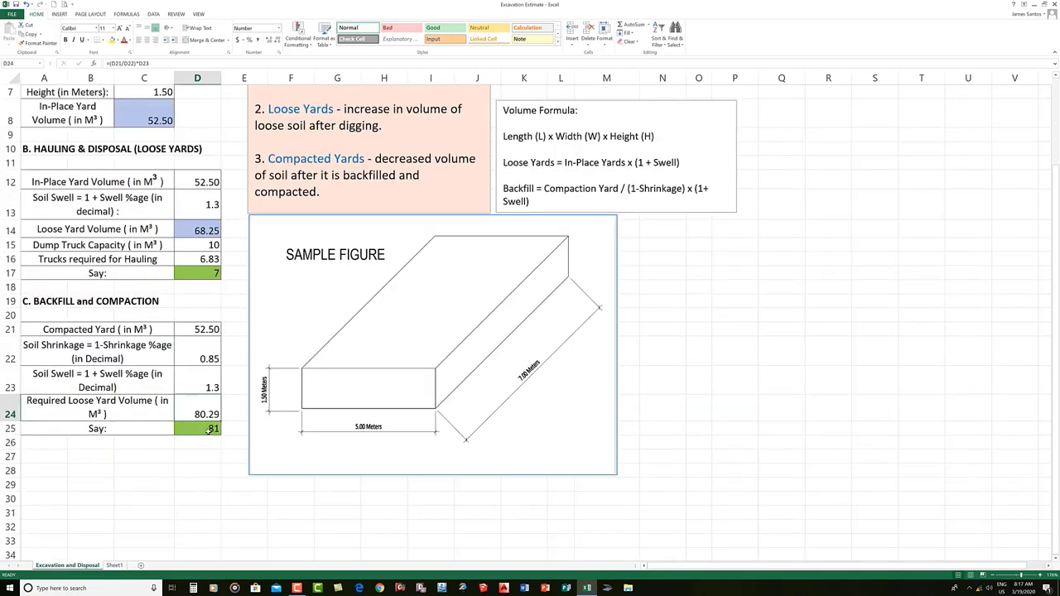
left_click(210, 430)
Step: Start a formula in D26, below the rounded backfill volume, that references D25
left_click(201, 443)
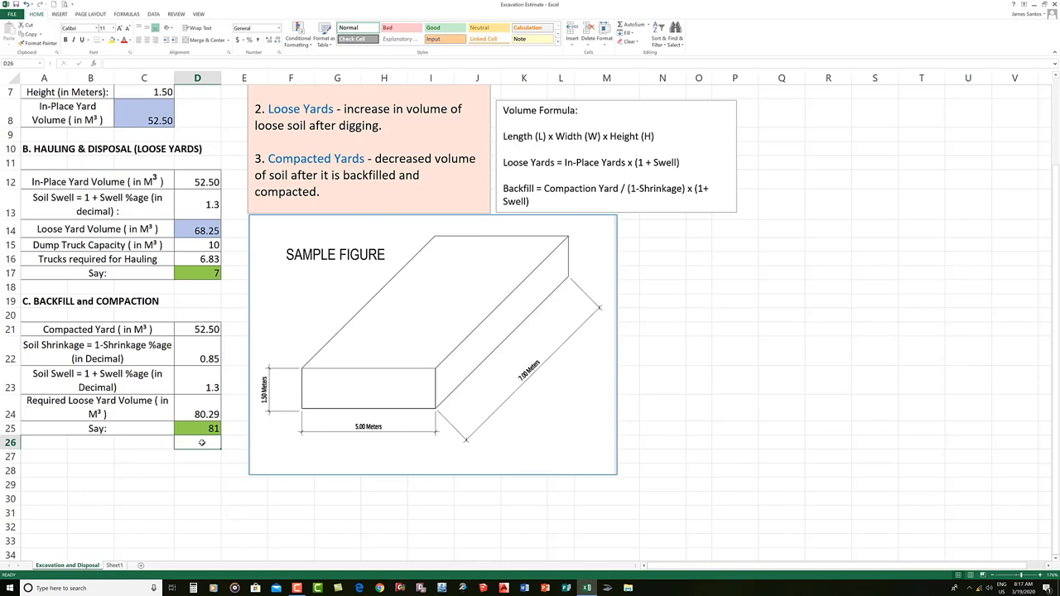
type("=")
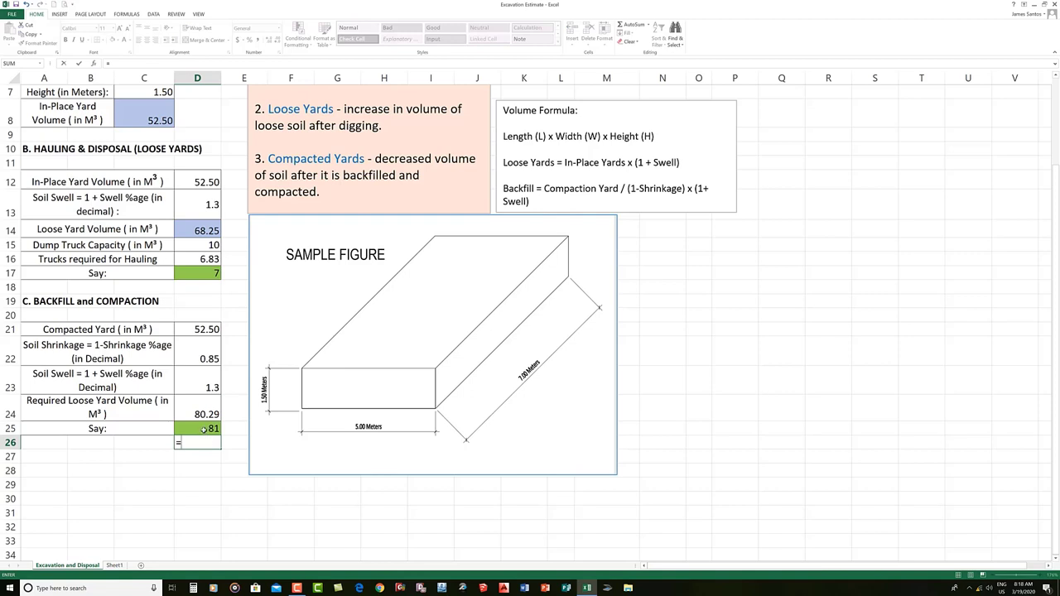
left_click(203, 429)
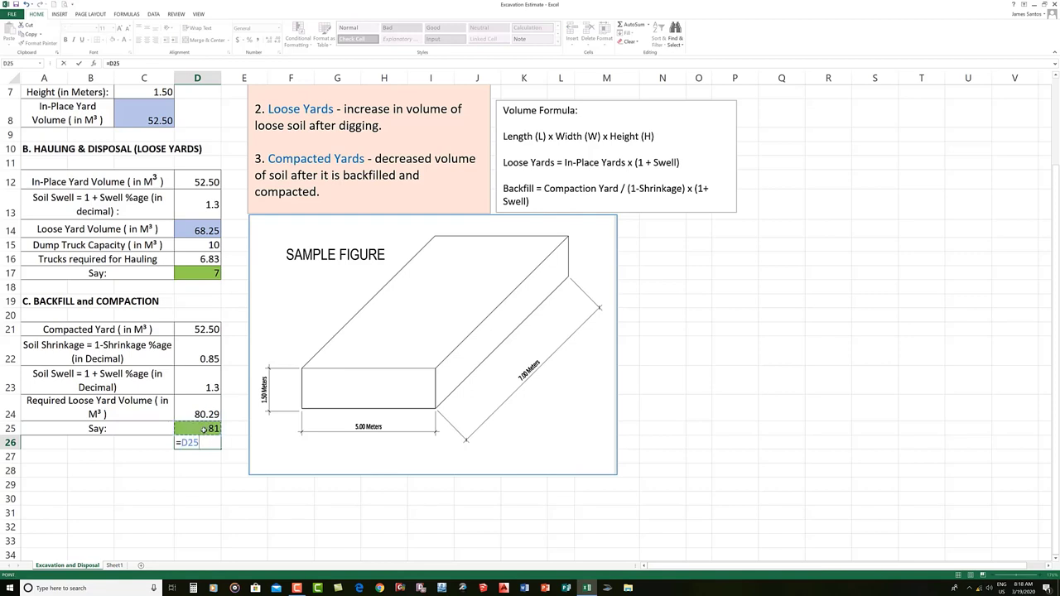